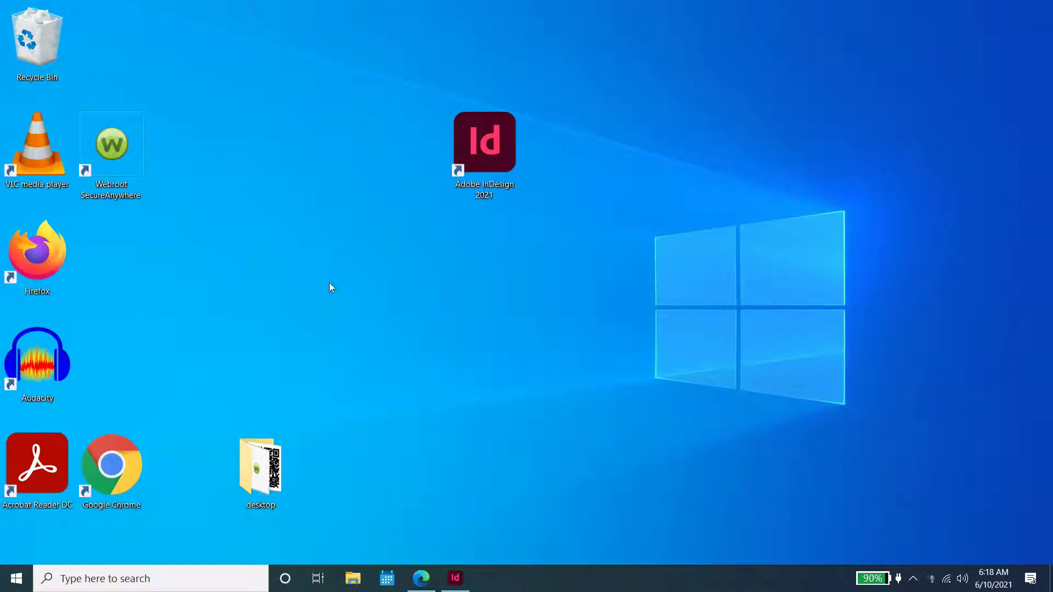
# Copy the YouTube channel's full URL from Edge's address bar, then minimize Edge
pyautogui.click(431, 575)
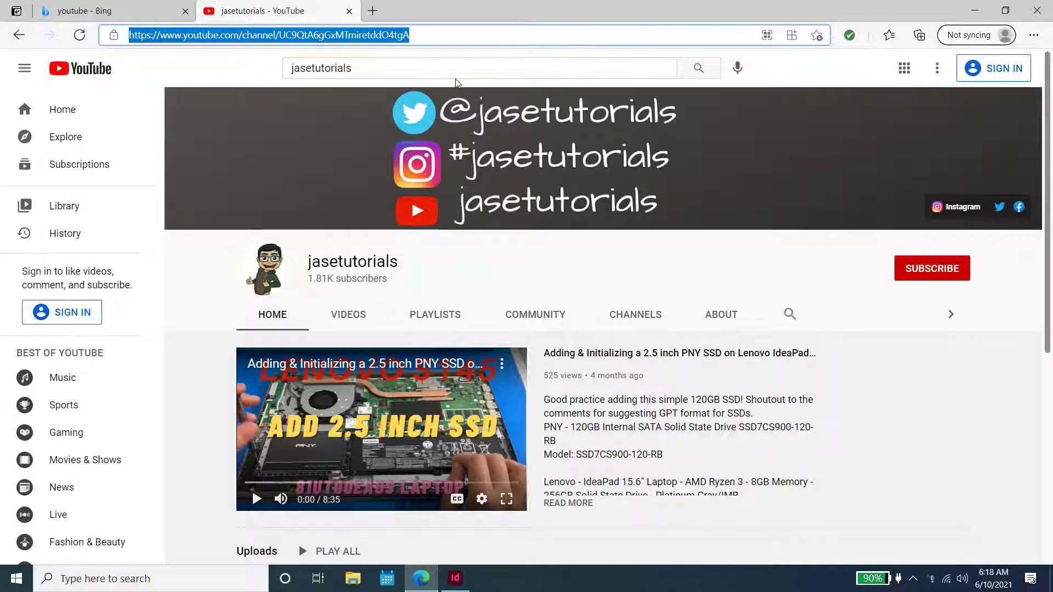
pyautogui.doubleClick(447, 44)
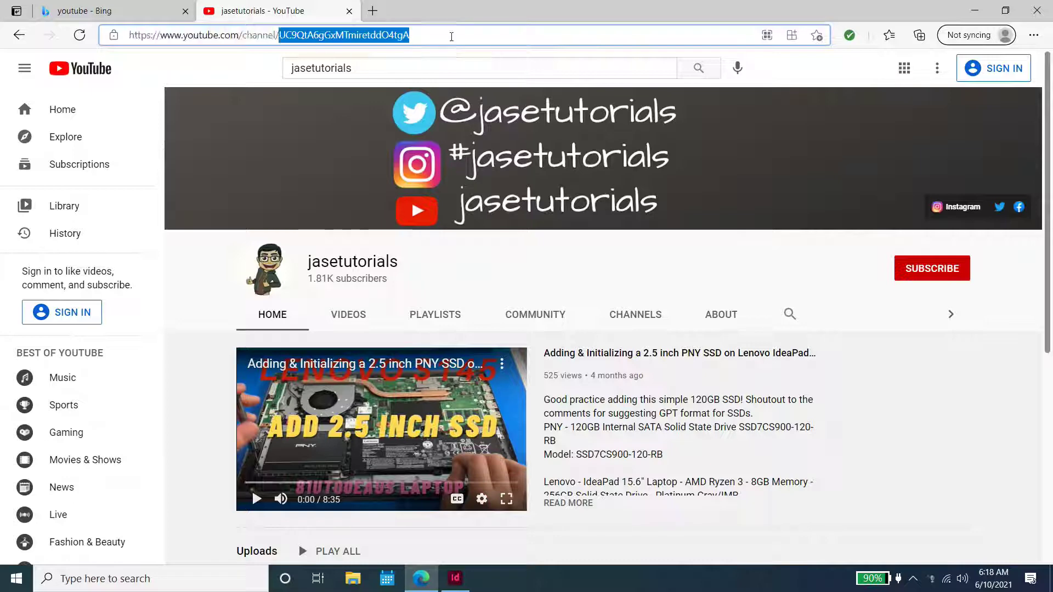
pyautogui.click(451, 36)
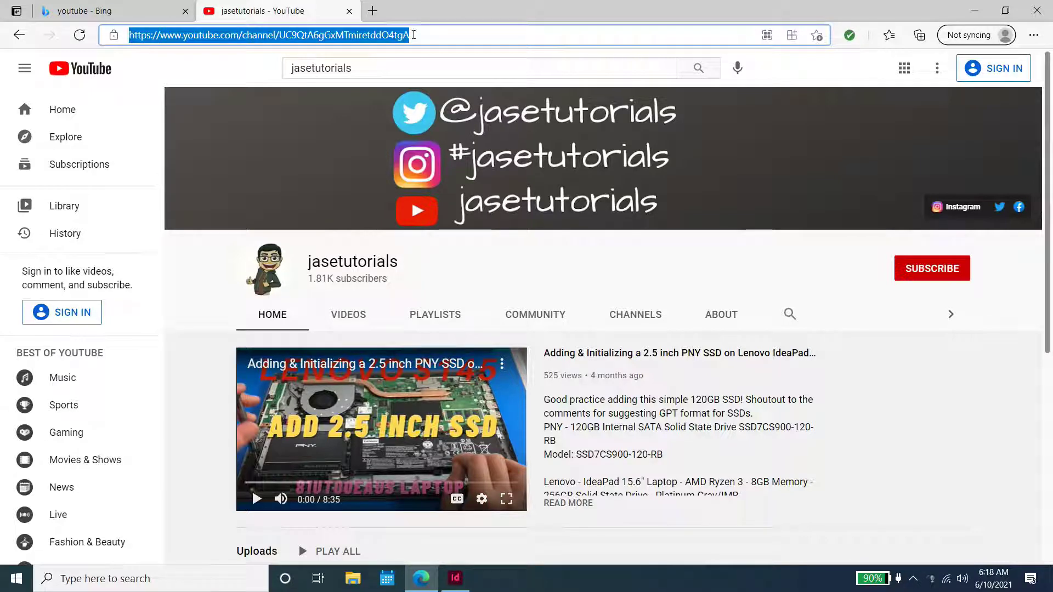
pyautogui.rightClick(413, 35)
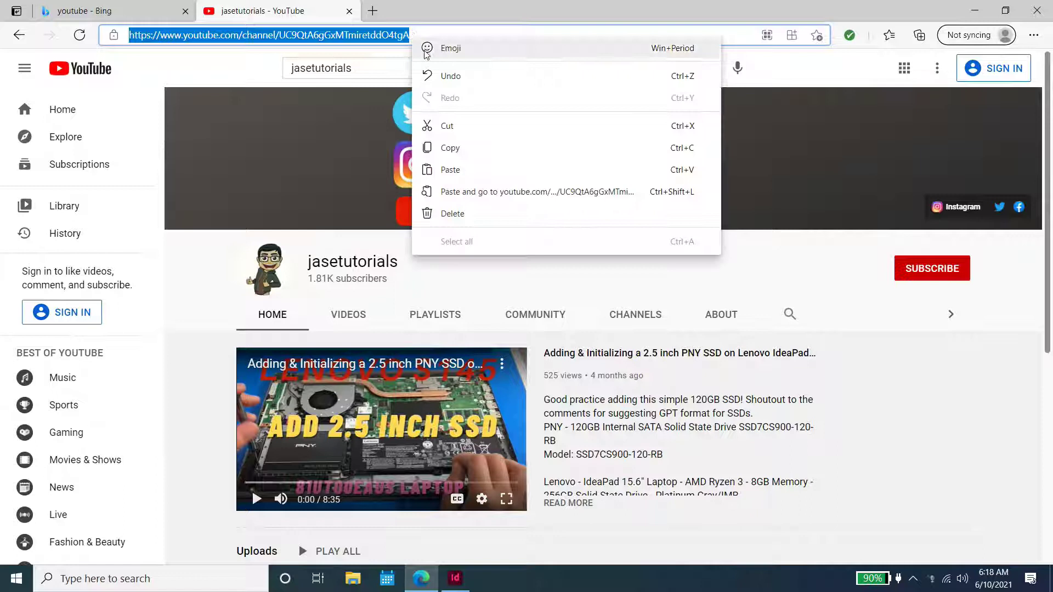
pyautogui.click(530, 148)
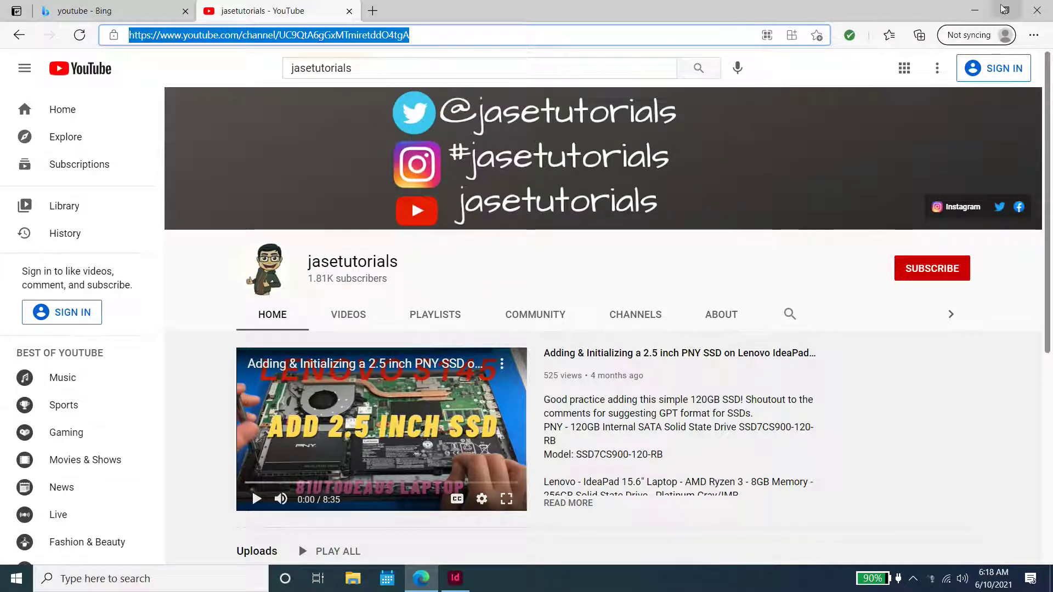
pyautogui.click(974, 10)
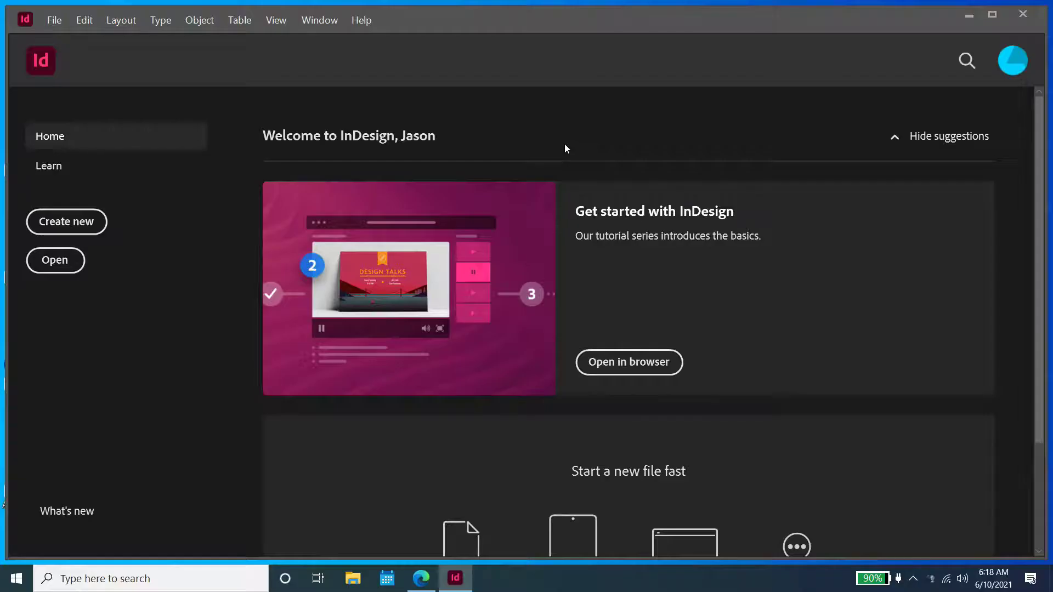
# Create a new blank A4 document, Untitled-1, from the Home screen presets
pyautogui.scroll(-3, 1040, 226)
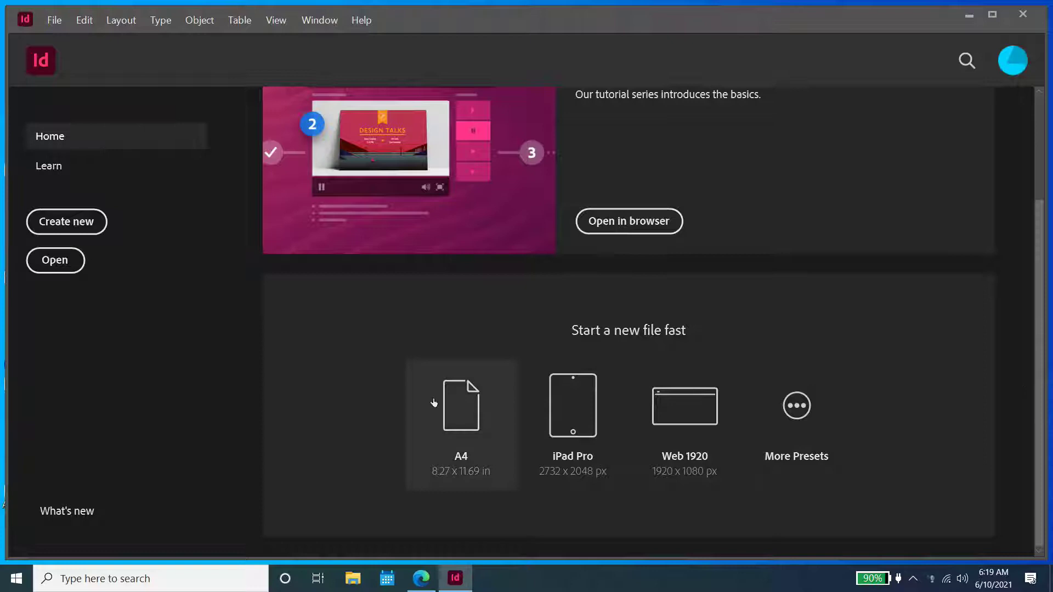
pyautogui.click(434, 403)
pyautogui.click(434, 403)
pyautogui.click(434, 403)
pyautogui.click(434, 403)
pyautogui.click(435, 404)
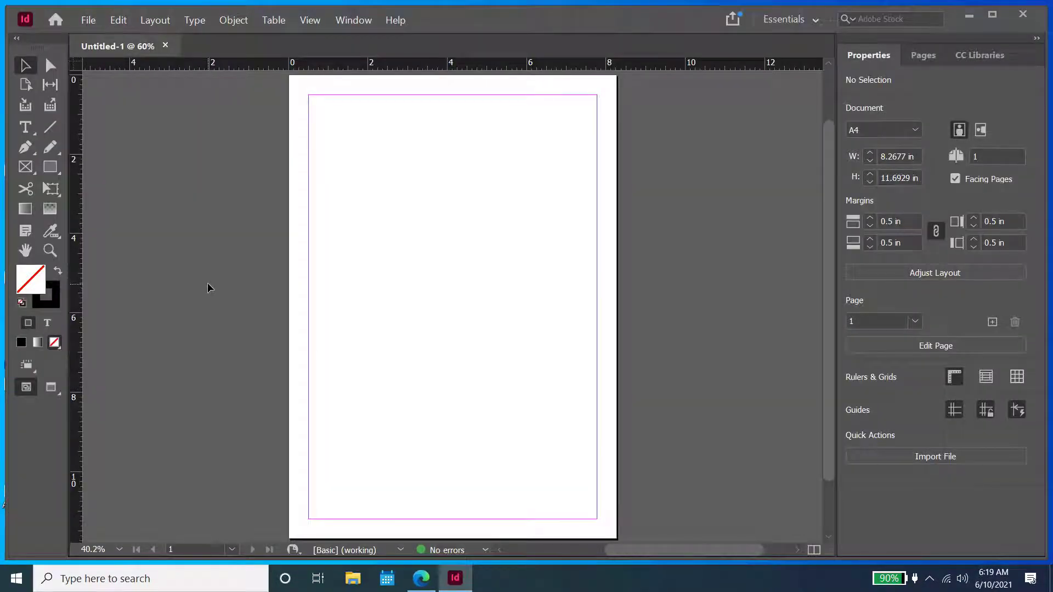
# Open the Generate QR Code dialog from the Object menu
pyautogui.click(246, 22)
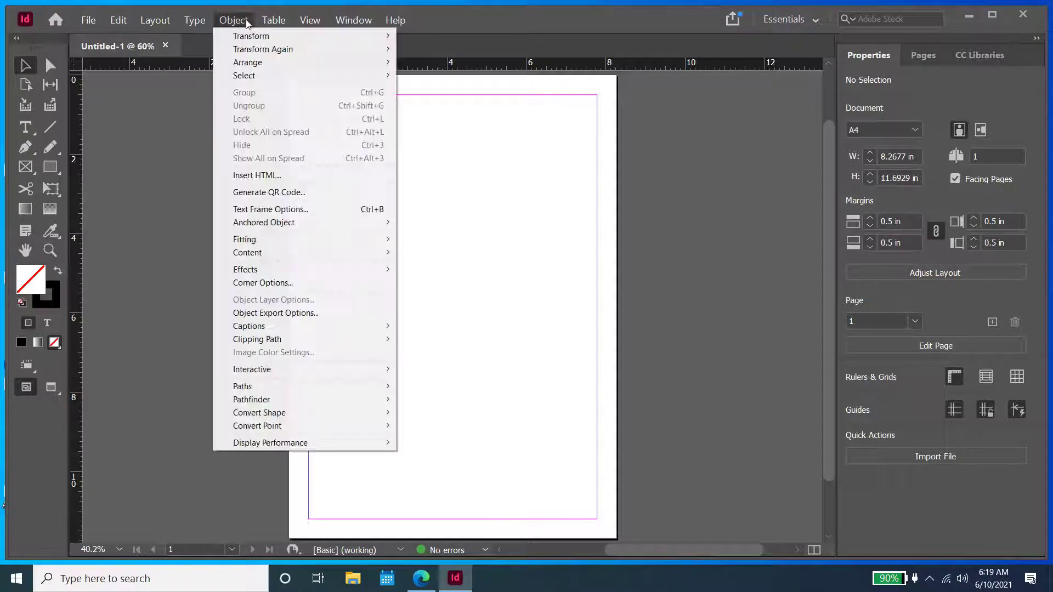
pyautogui.click(246, 22)
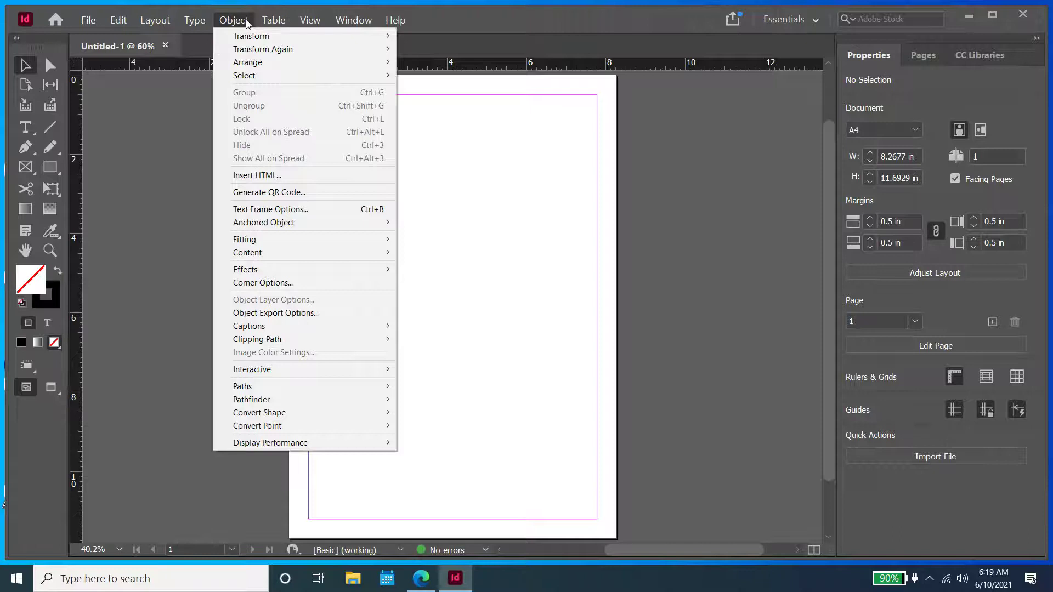
pyautogui.click(389, 200)
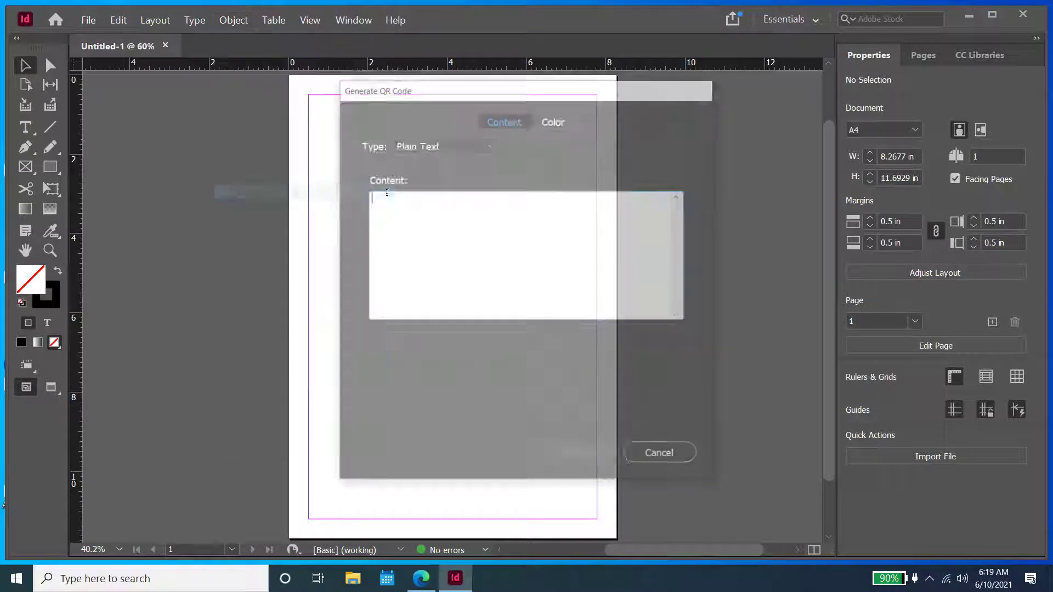
# Set the QR code type to Web Hyperlink and paste the copied channel URL
pyautogui.click(489, 147)
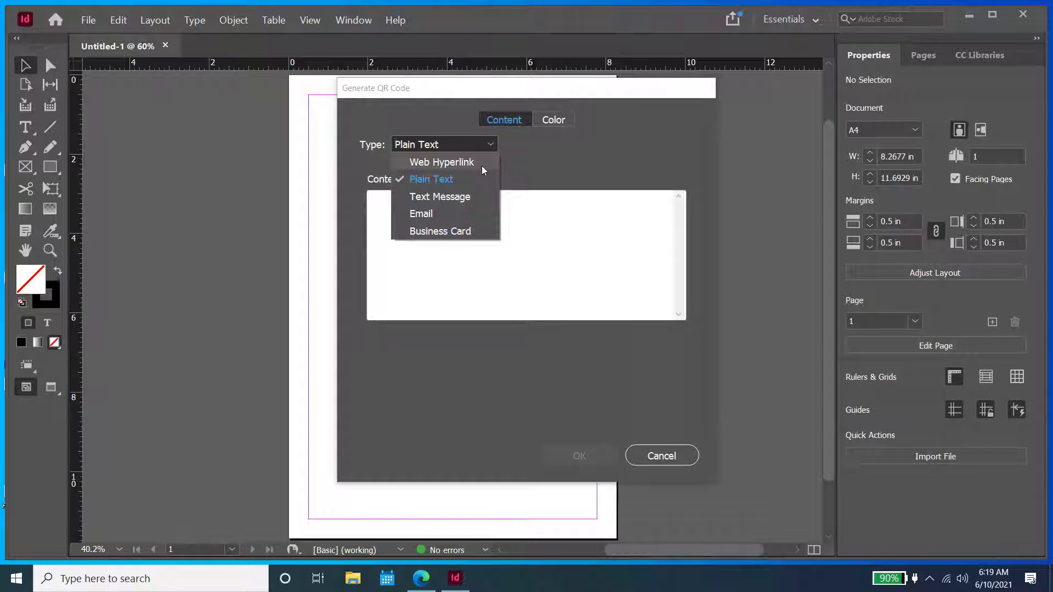
pyautogui.click(483, 164)
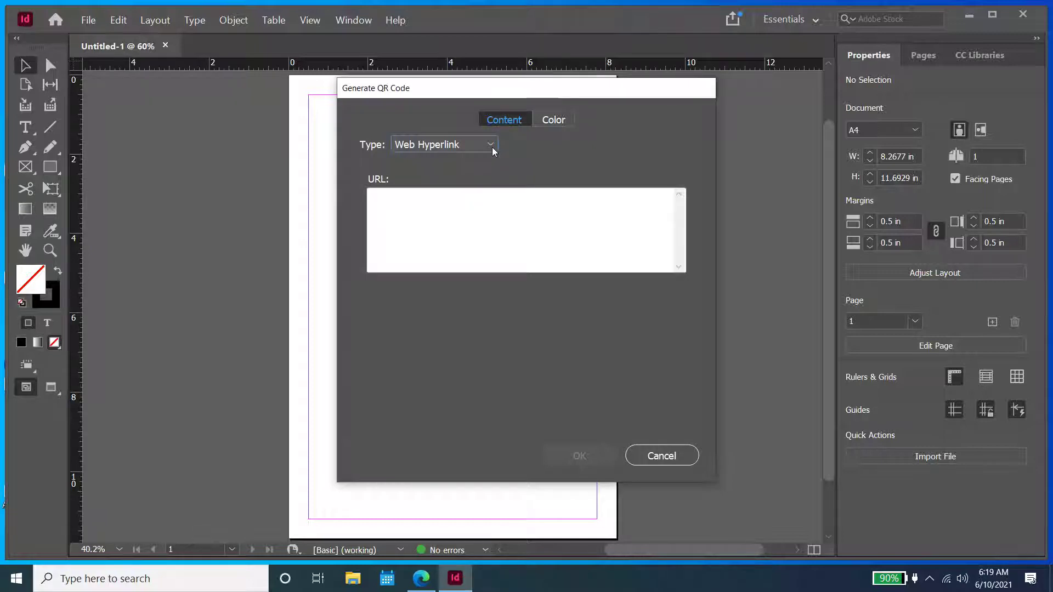
pyautogui.click(480, 194)
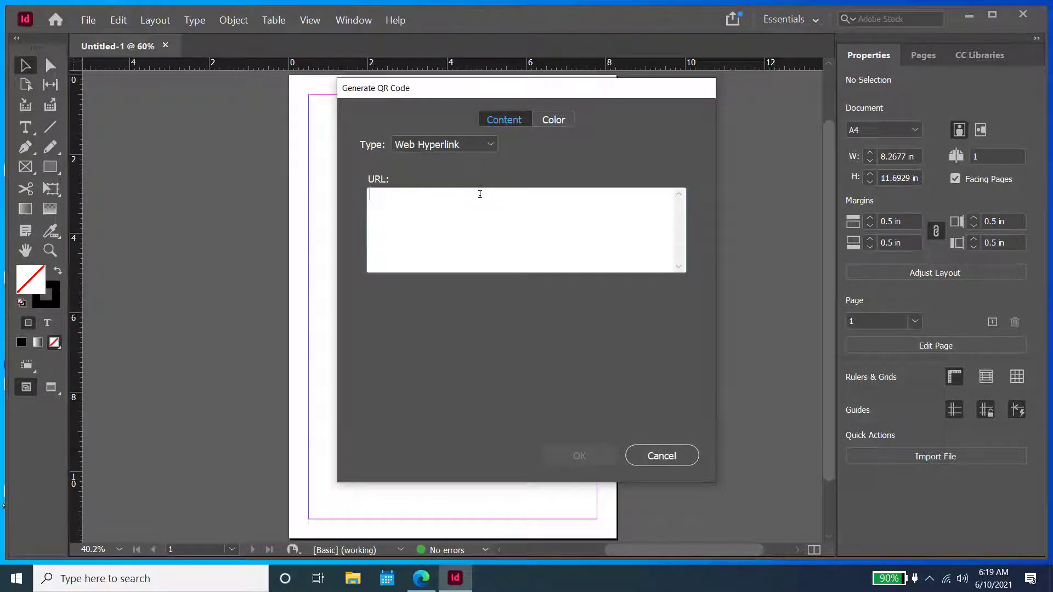
pyautogui.rightClick(480, 194)
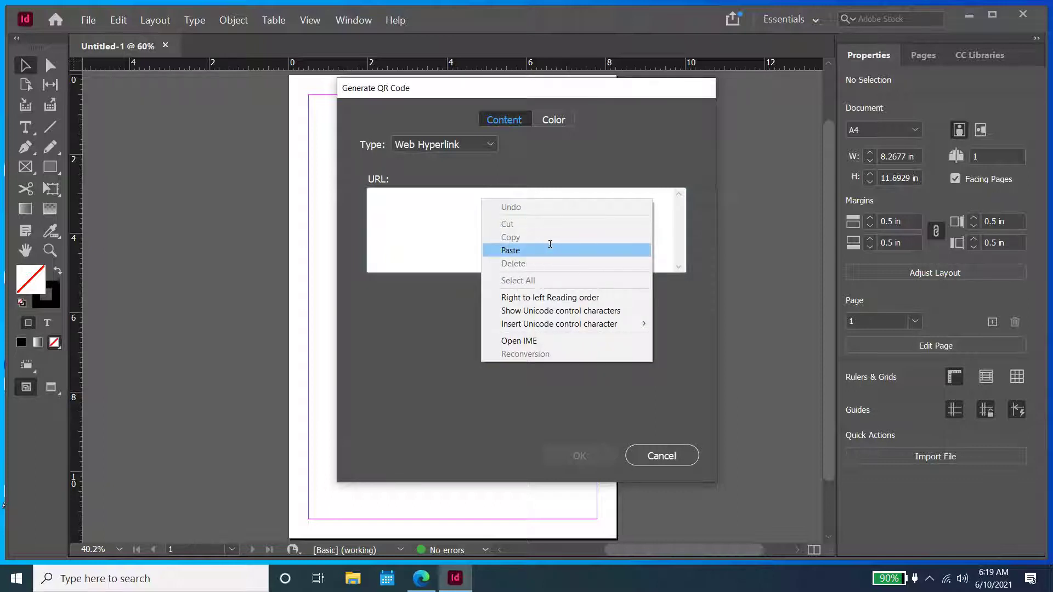
pyautogui.click(550, 250)
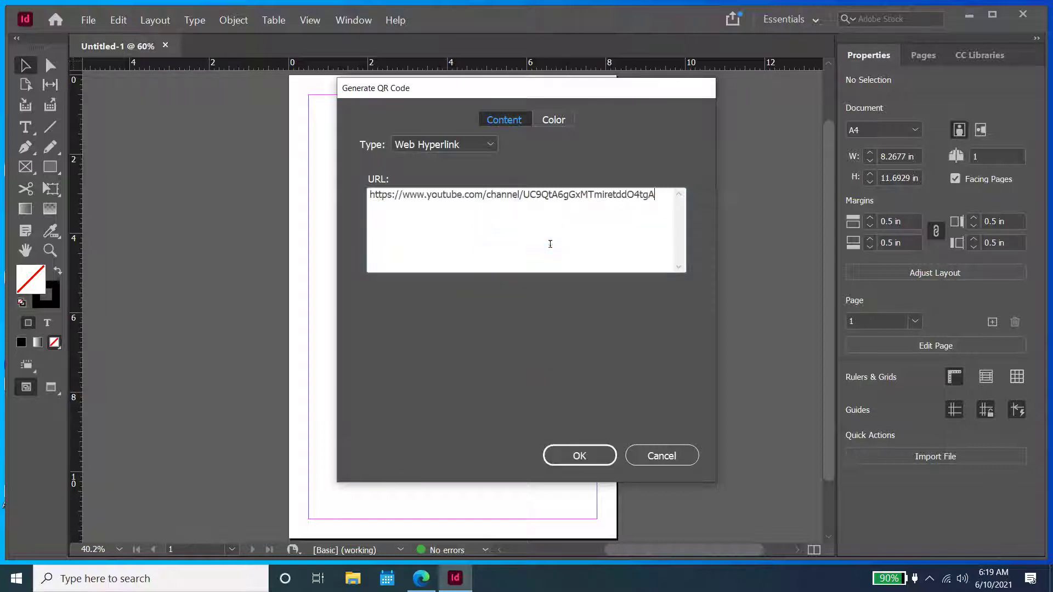
# Colour the QR code with the red C=15 M=100 Y=100 K=0 swatch and confirm
pyautogui.click(562, 124)
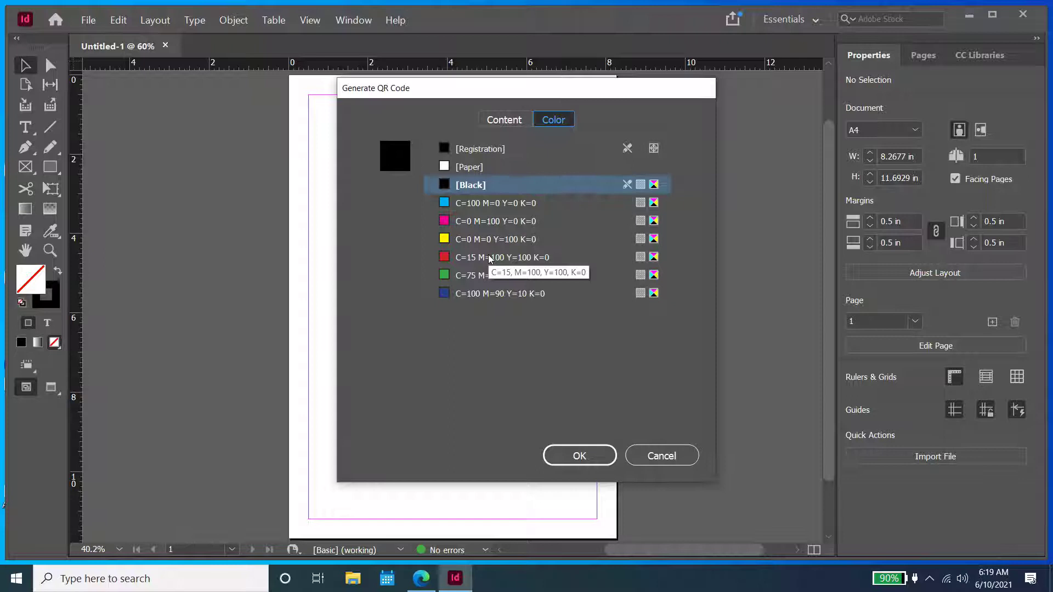
pyautogui.click(490, 257)
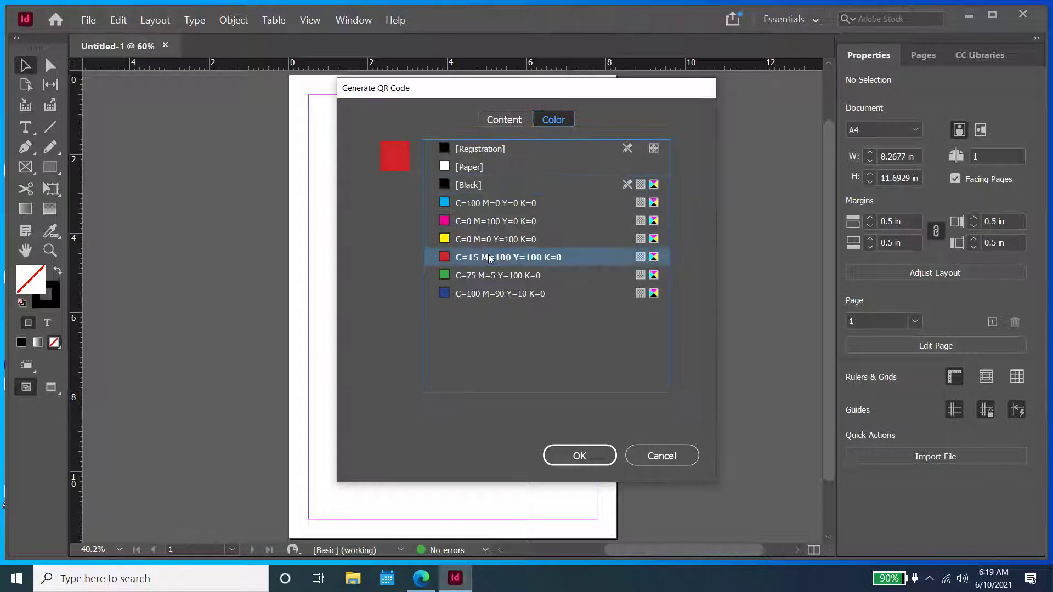
pyautogui.click(570, 257)
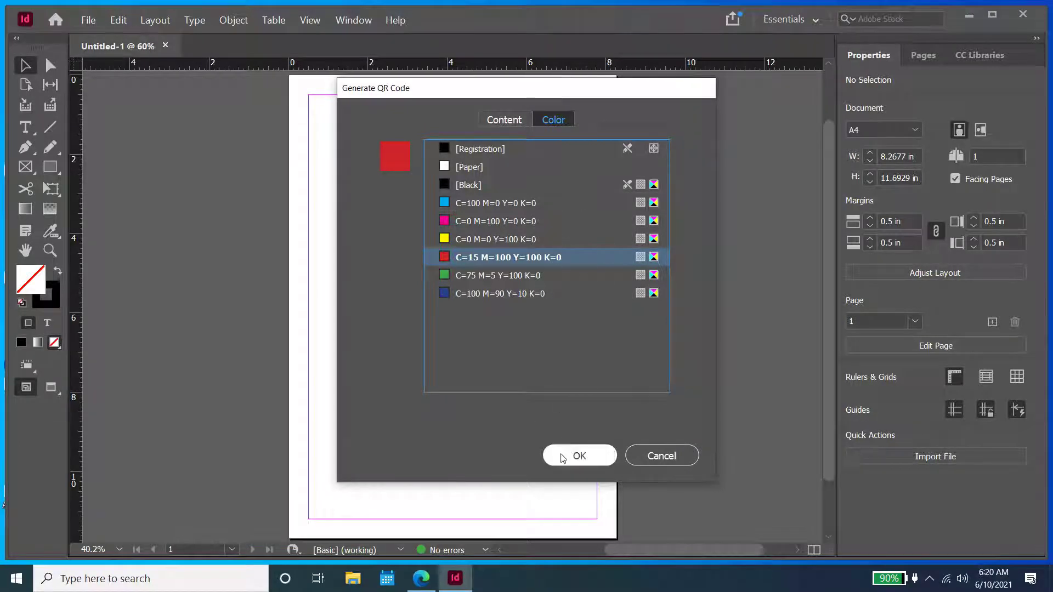
pyautogui.click(563, 457)
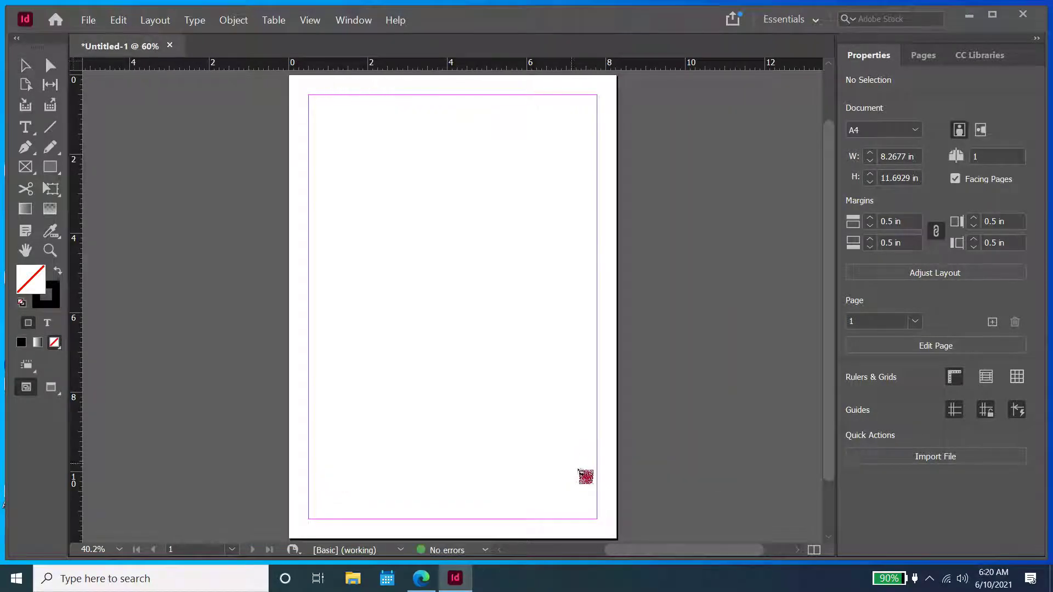
# Place the QR code on the page as a 1.1811 in square frame and select it
pyautogui.click(381, 243)
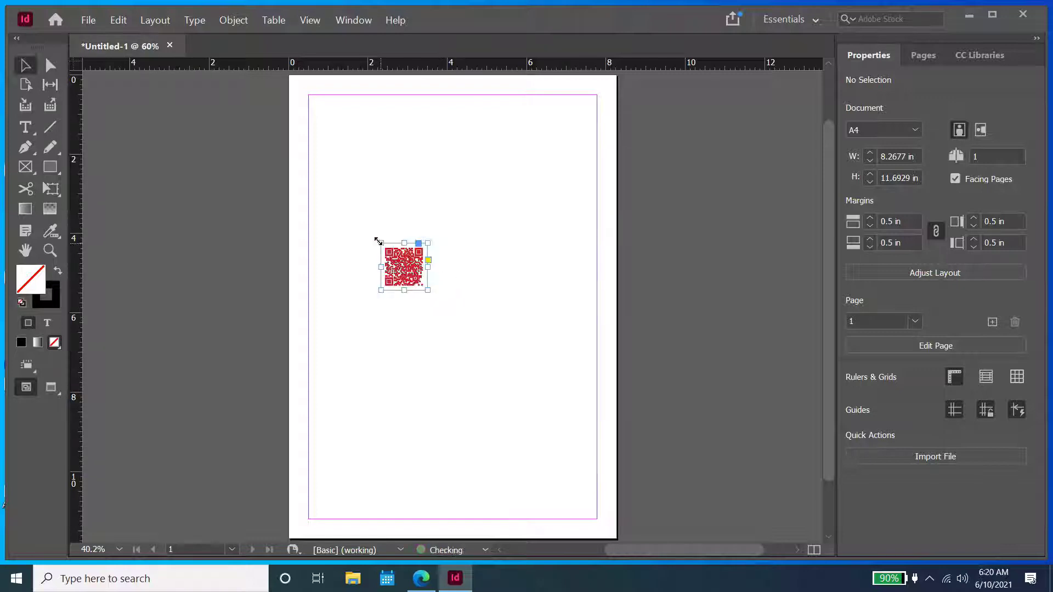
pyautogui.click(448, 291)
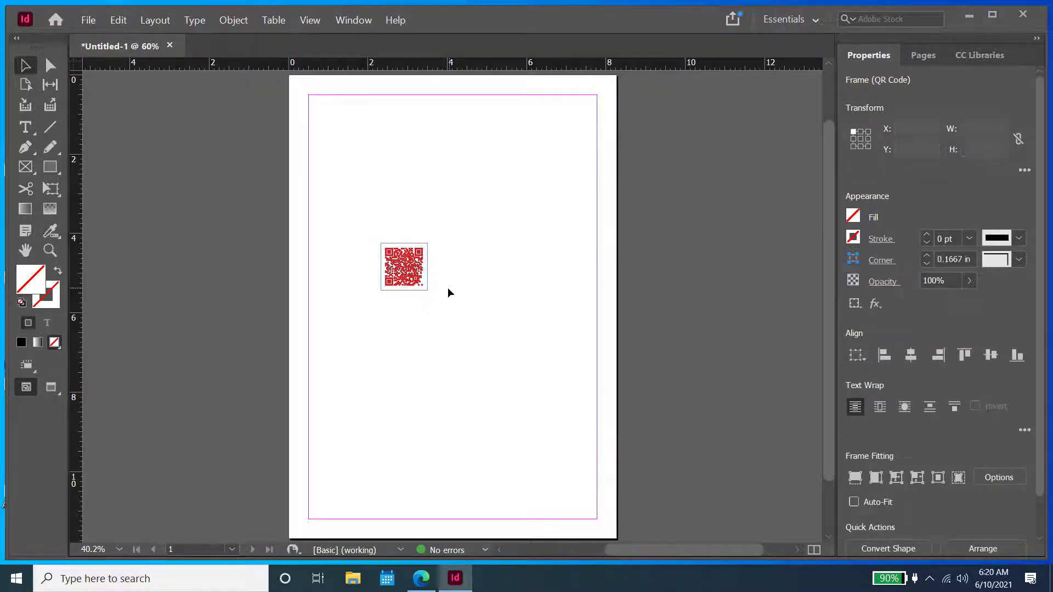
pyautogui.click(415, 284)
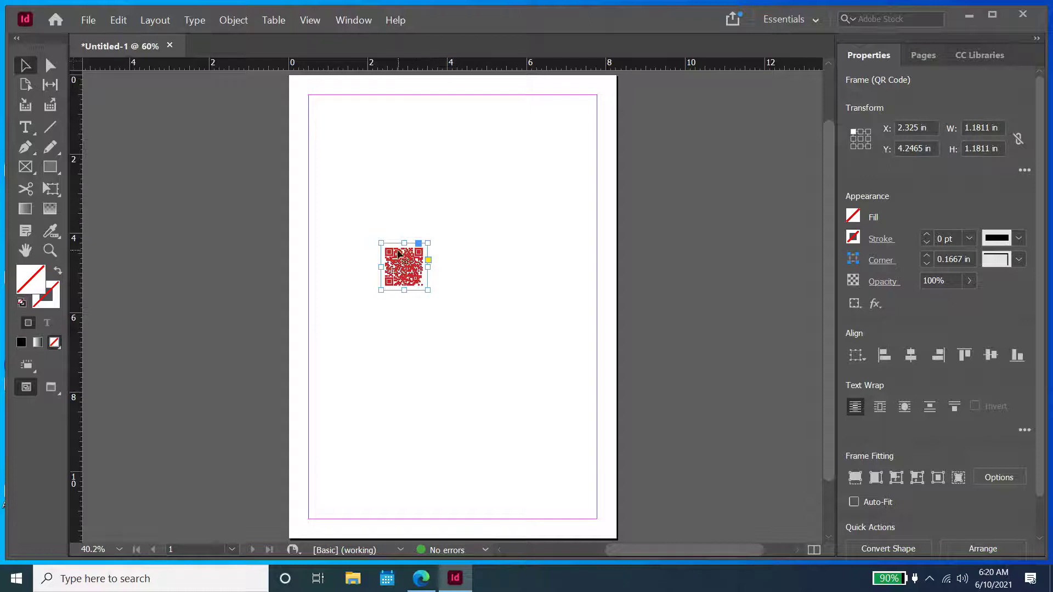
# Scale the QR code proportionally by 500% to 5.9055 in and move it to the page centre
pyautogui.rightClick(400, 254)
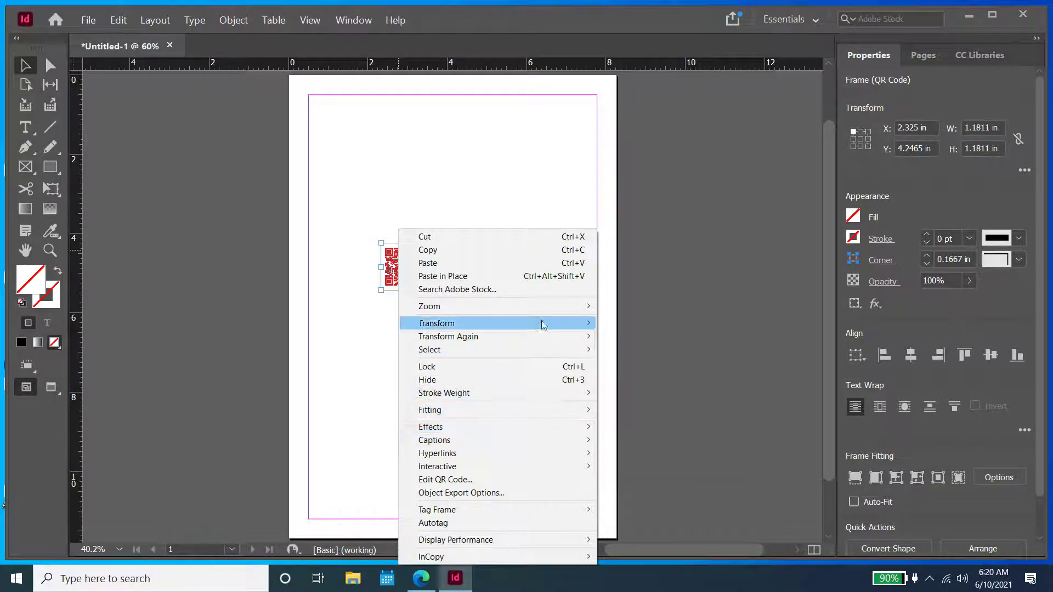
pyautogui.moveTo(559, 325)
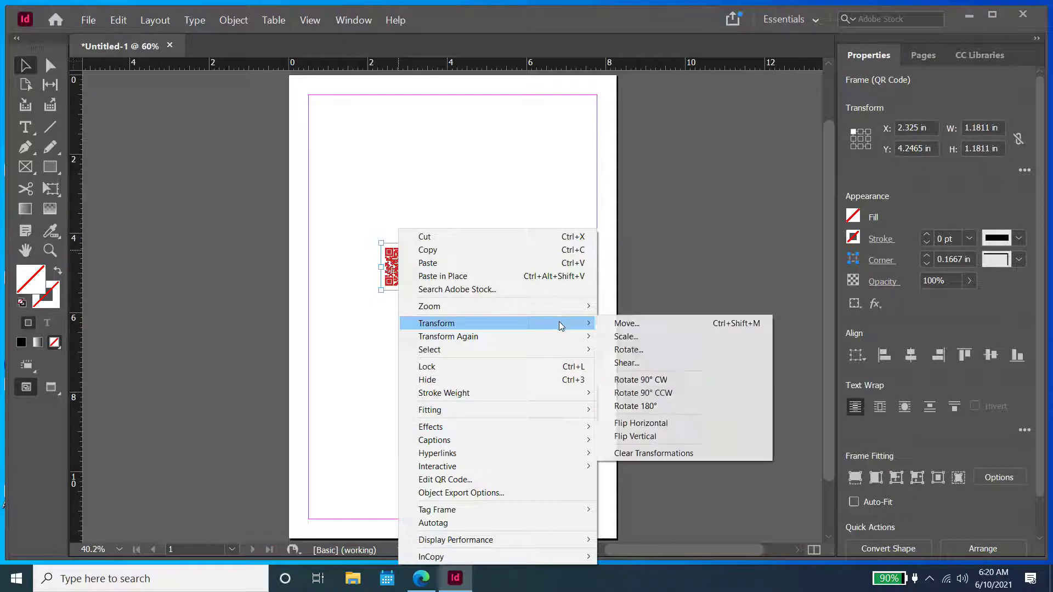
pyautogui.click(673, 342)
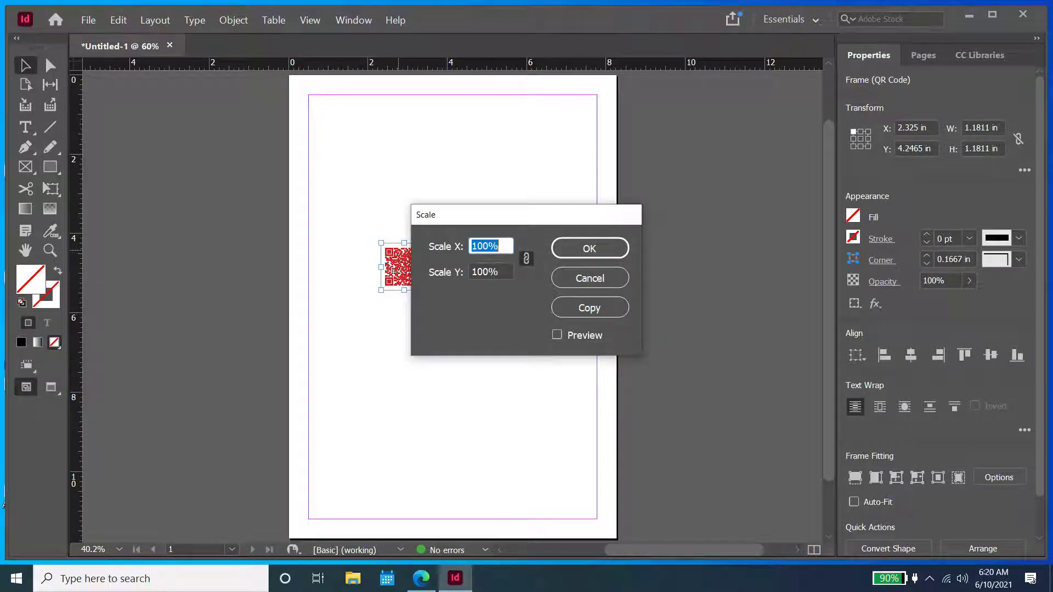
pyautogui.write('500')
pyautogui.click(527, 260)
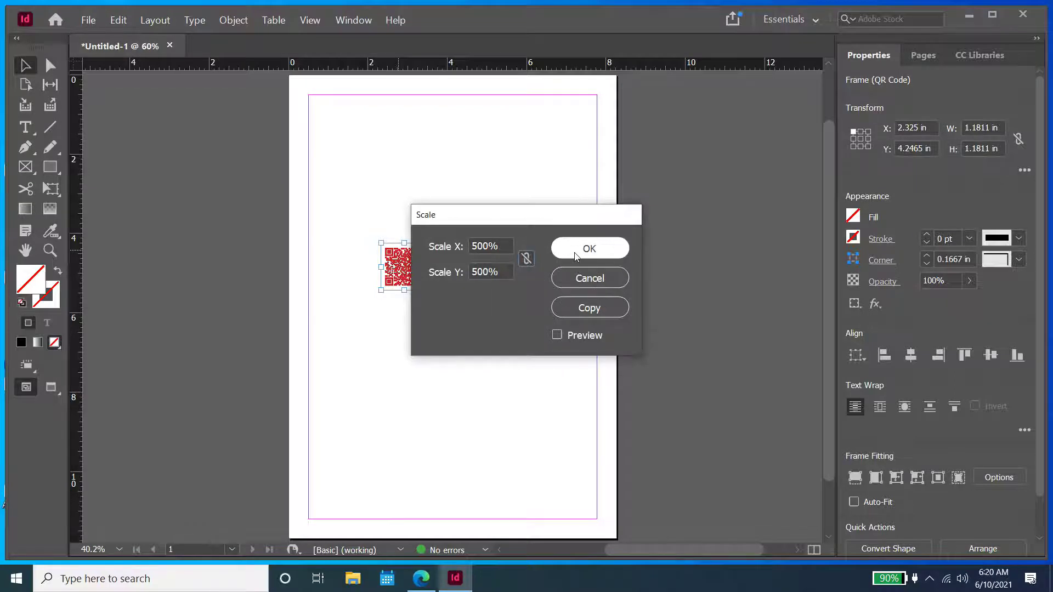
pyautogui.click(576, 255)
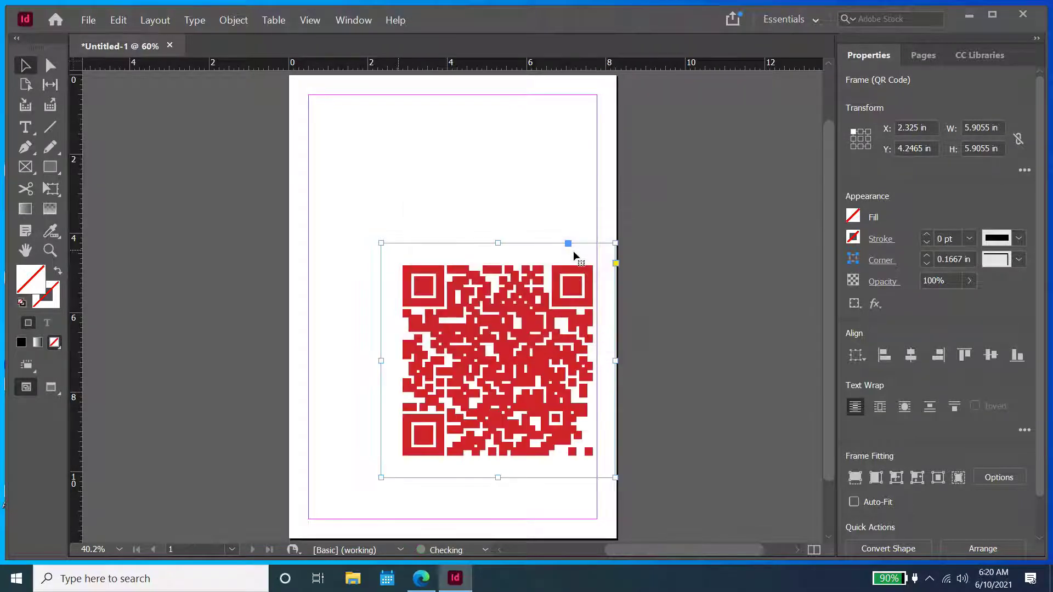
pyautogui.moveTo(520, 390); pyautogui.dragTo(483, 337)
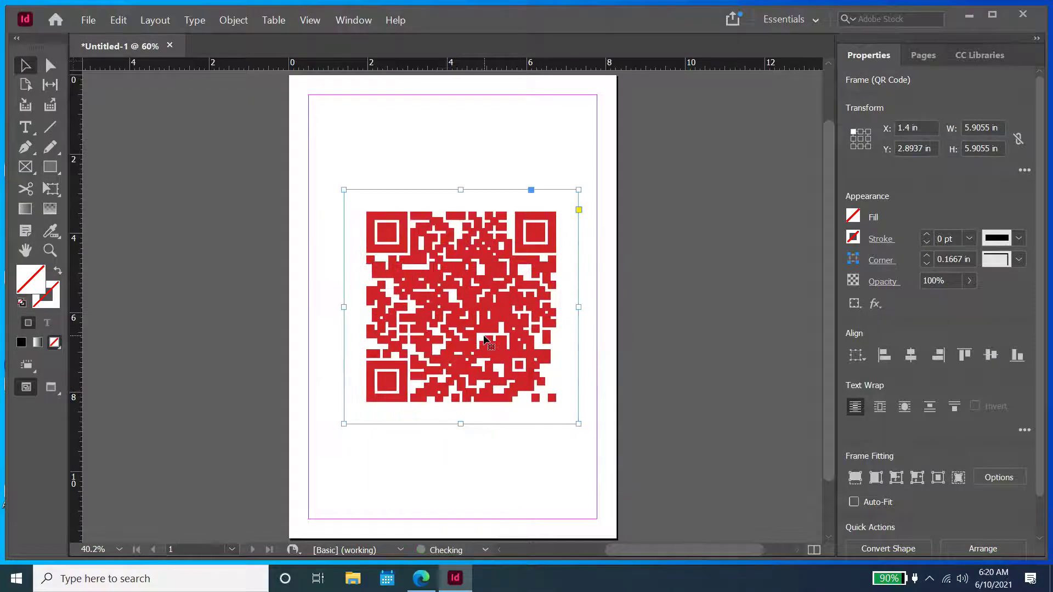
pyautogui.click(668, 366)
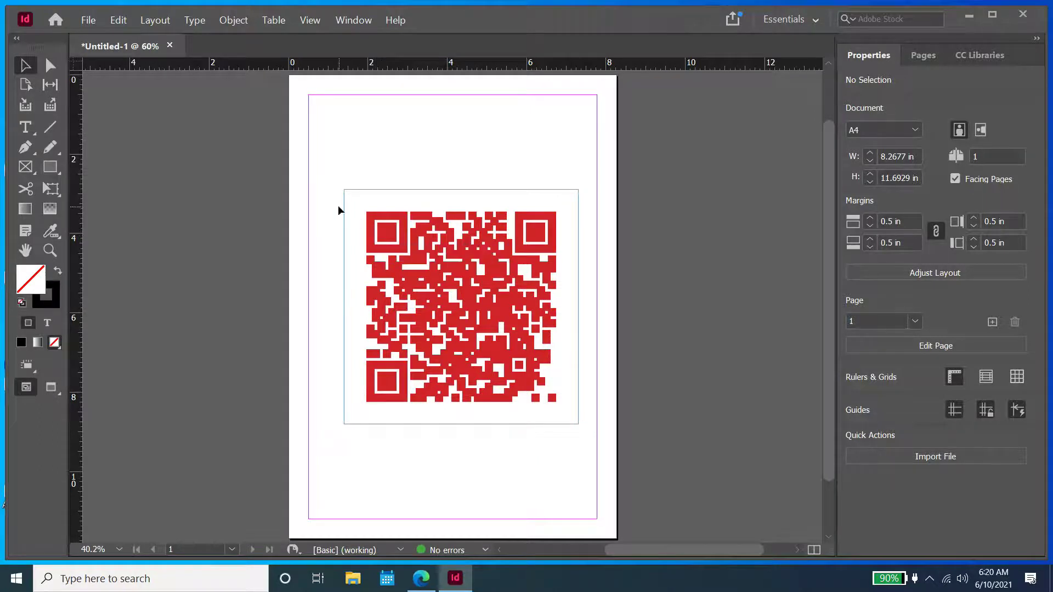
# Export the selected QR code as a PNG named 'QR CODE' to the Desktop
pyautogui.click(427, 301)
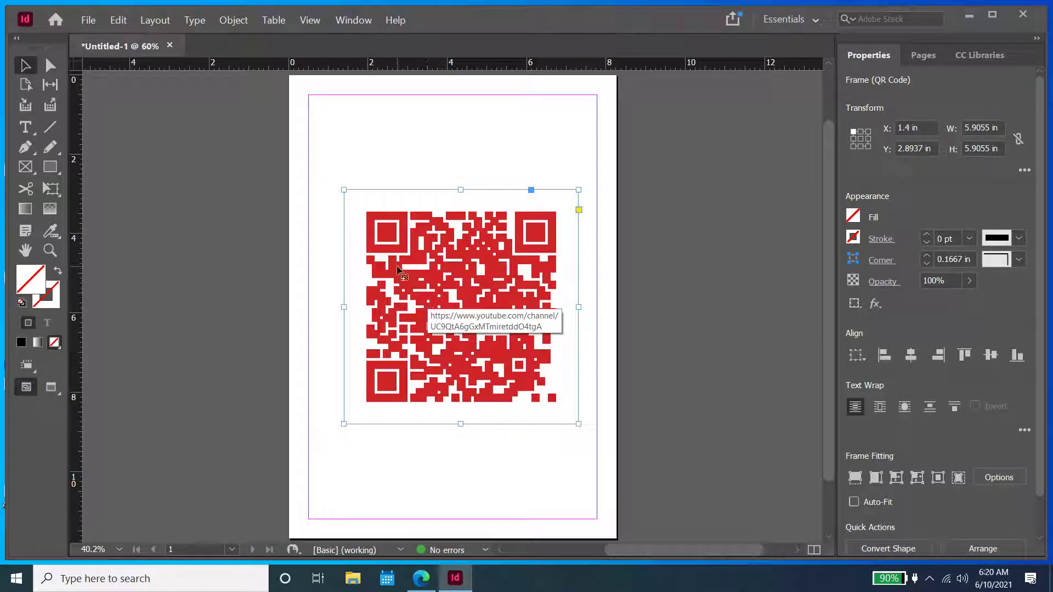
pyautogui.click(96, 25)
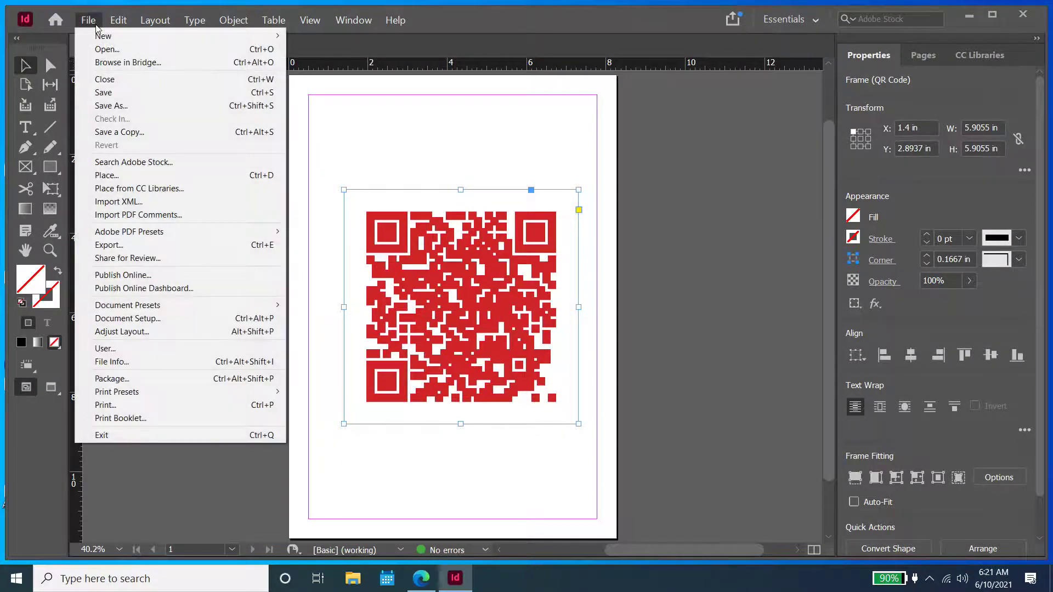
pyautogui.click(220, 245)
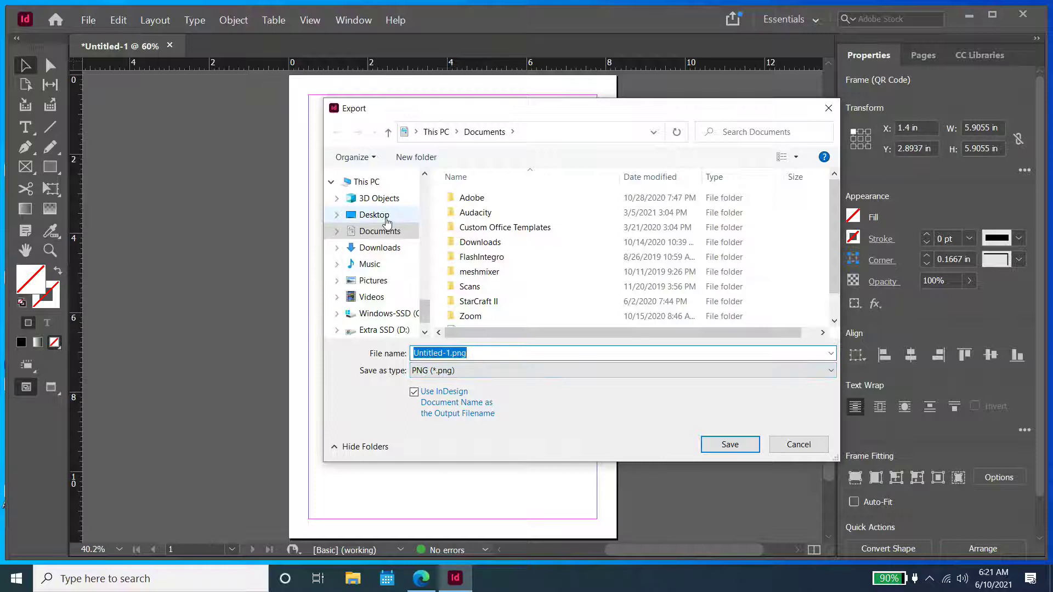
pyautogui.click(374, 214)
pyautogui.click(496, 357)
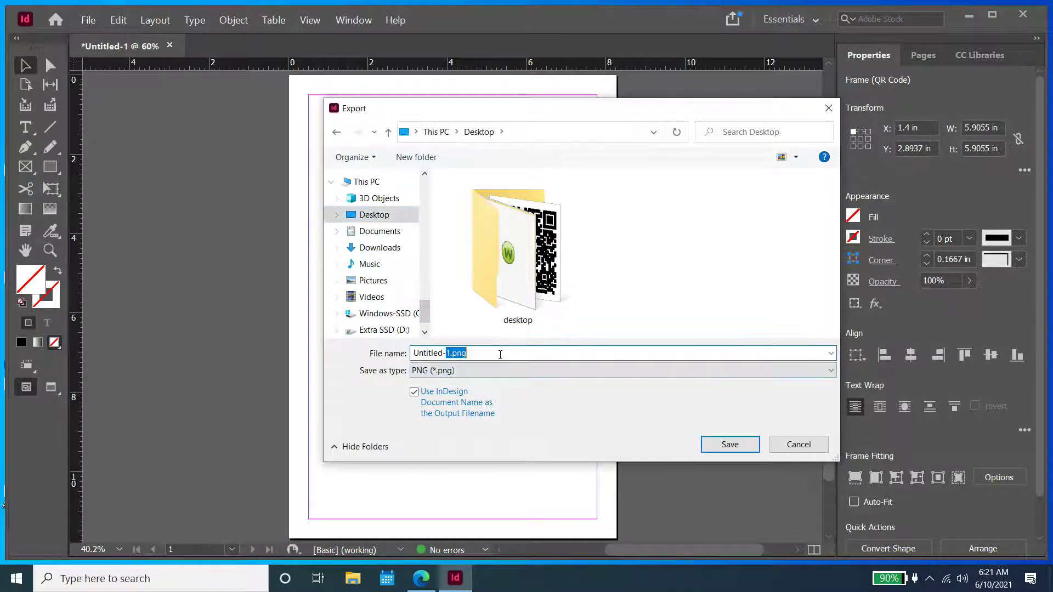
pyautogui.doubleClick(500, 354)
pyautogui.write('QR CODE')
pyautogui.click(531, 374)
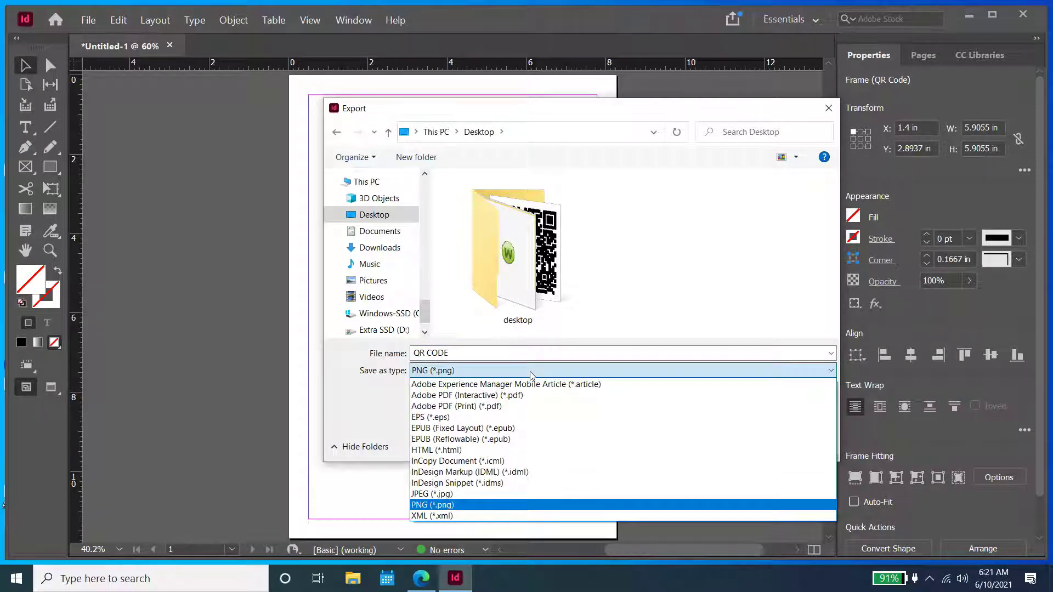
pyautogui.click(530, 375)
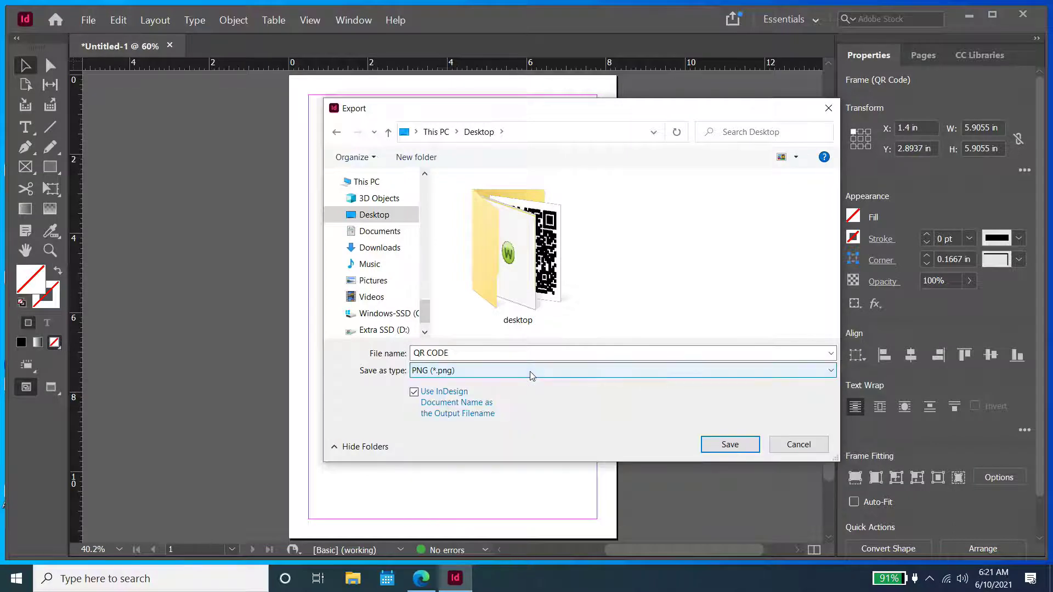
pyautogui.click(705, 446)
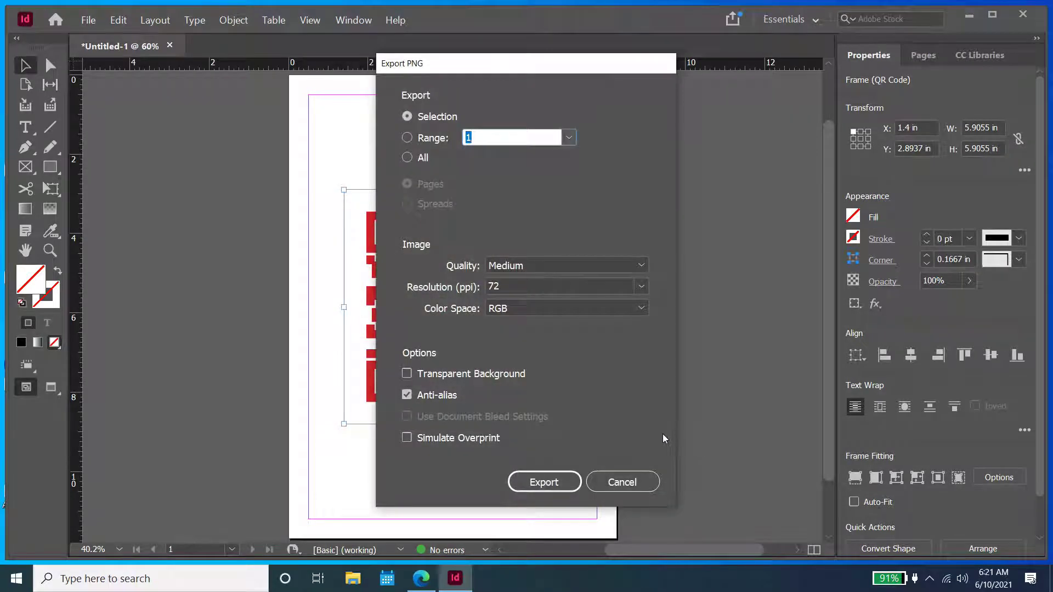
# Export the PNG at 300 ppi resolution
pyautogui.click(640, 286)
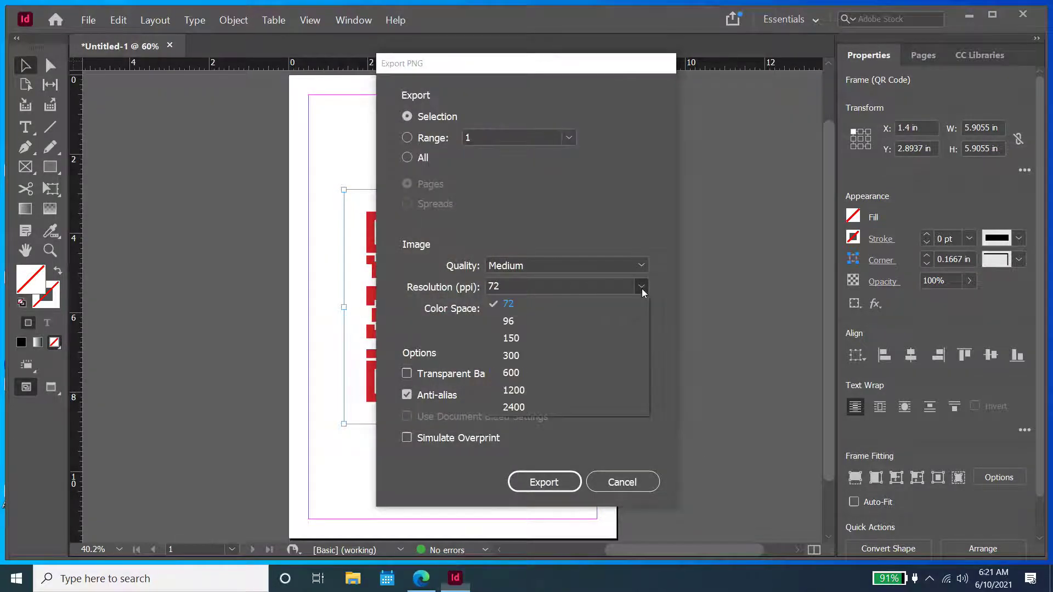
pyautogui.click(575, 356)
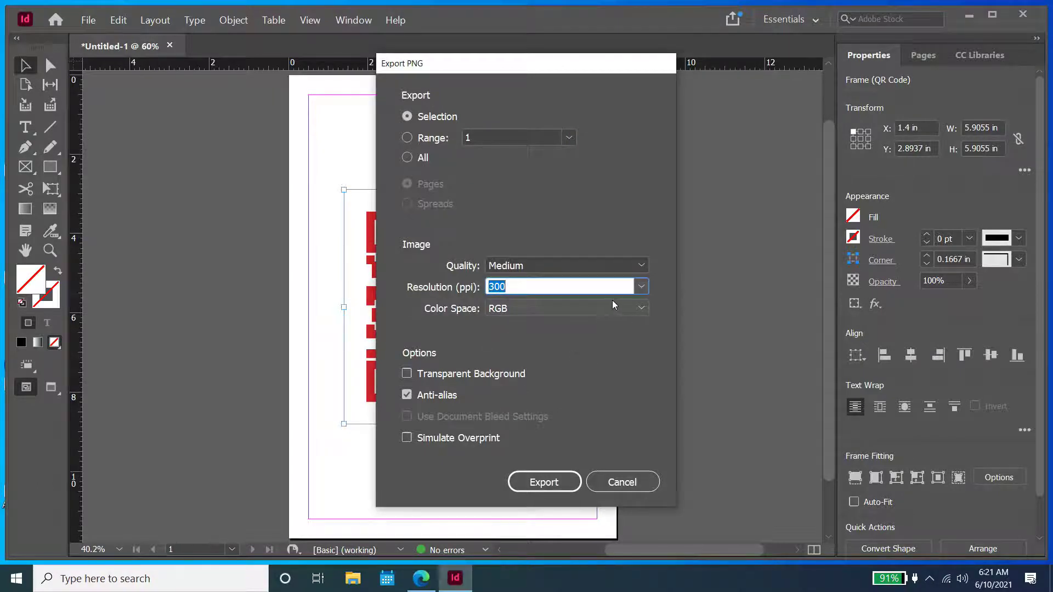
pyautogui.click(563, 481)
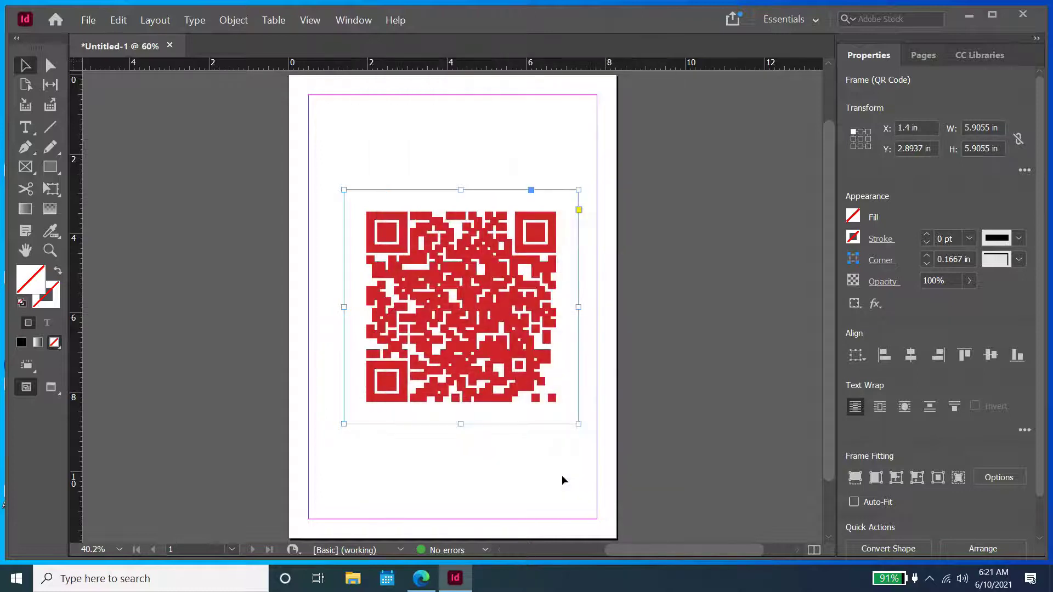
# Minimize InDesign and move QR CODE.png below the InDesign desktop icon
pyautogui.click(702, 373)
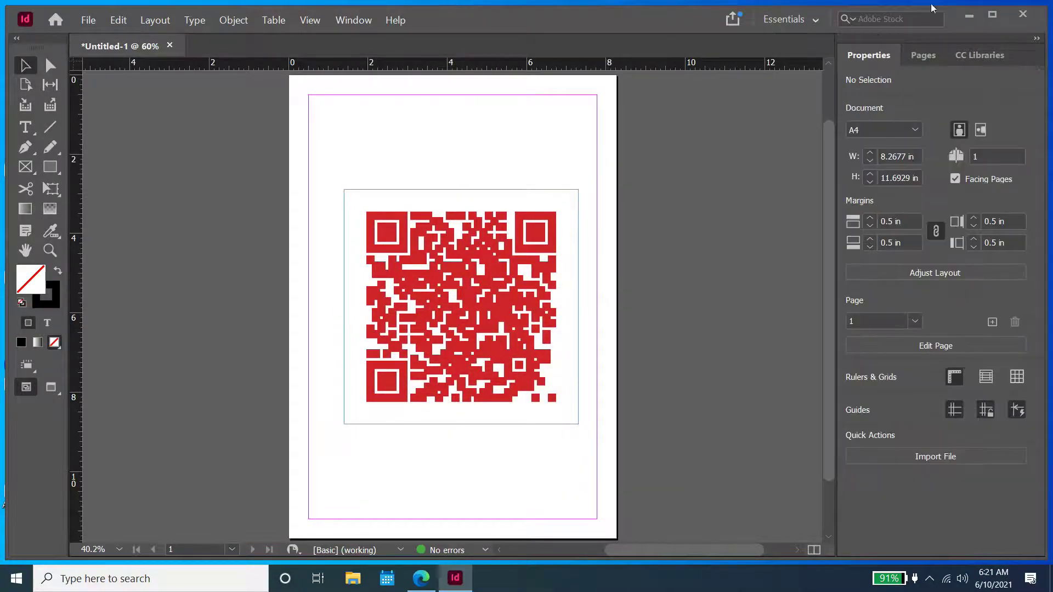
pyautogui.click(969, 16)
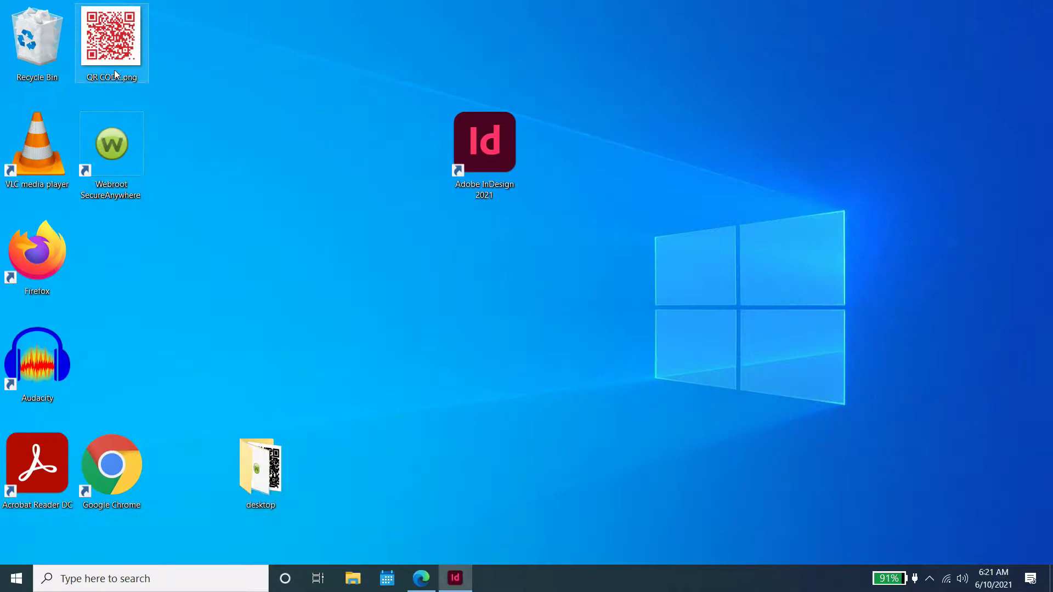
pyautogui.moveTo(126, 60); pyautogui.dragTo(495, 302)
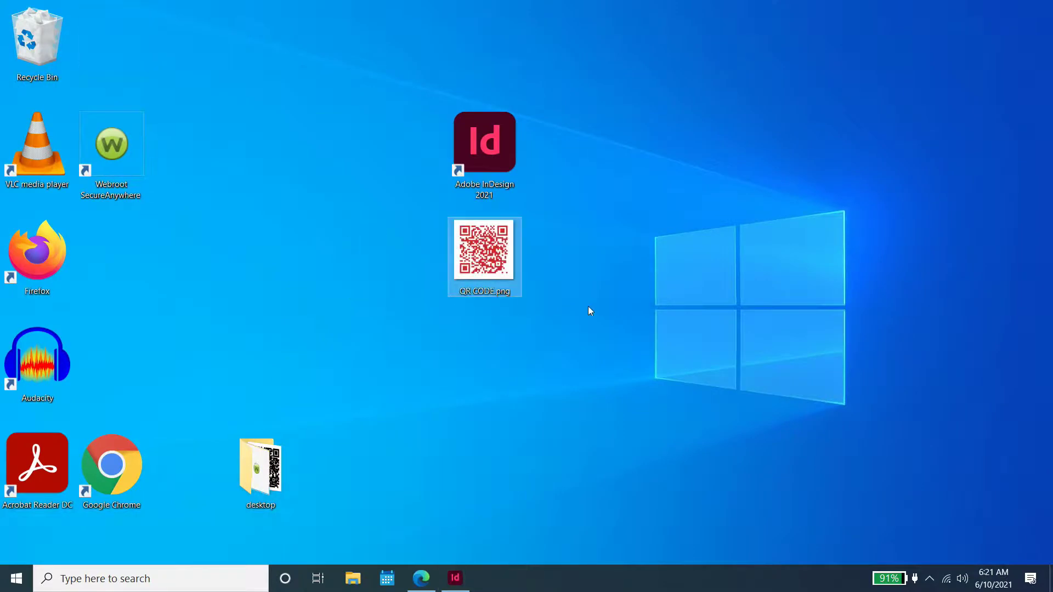
pyautogui.click(495, 263)
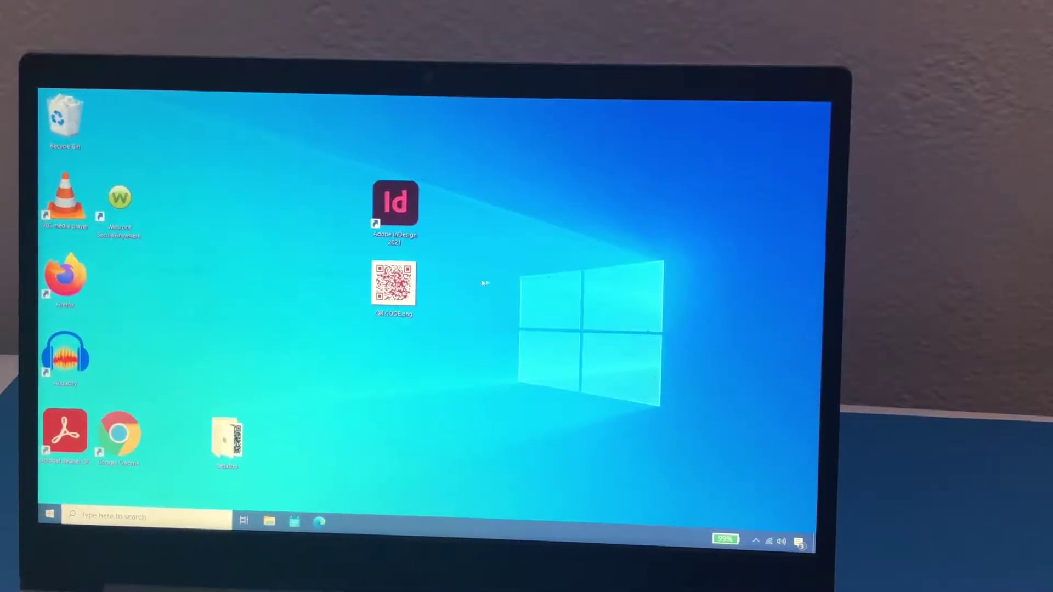
# View QR CODE.png in Photos and open the tablet-scanned link in YouTube
pyautogui.doubleClick(416, 286)
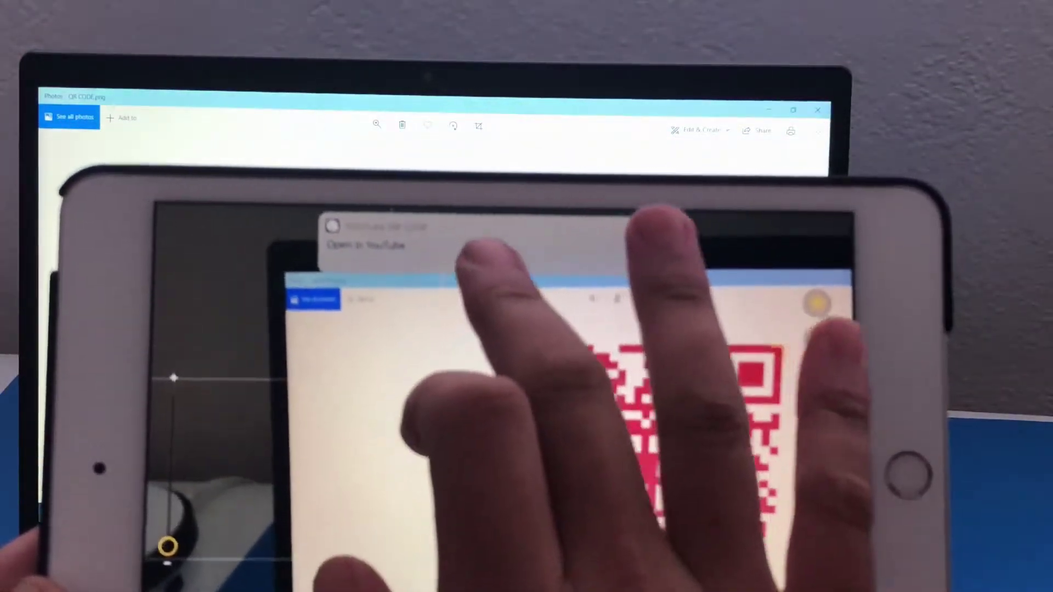
pyautogui.click(653, 222)
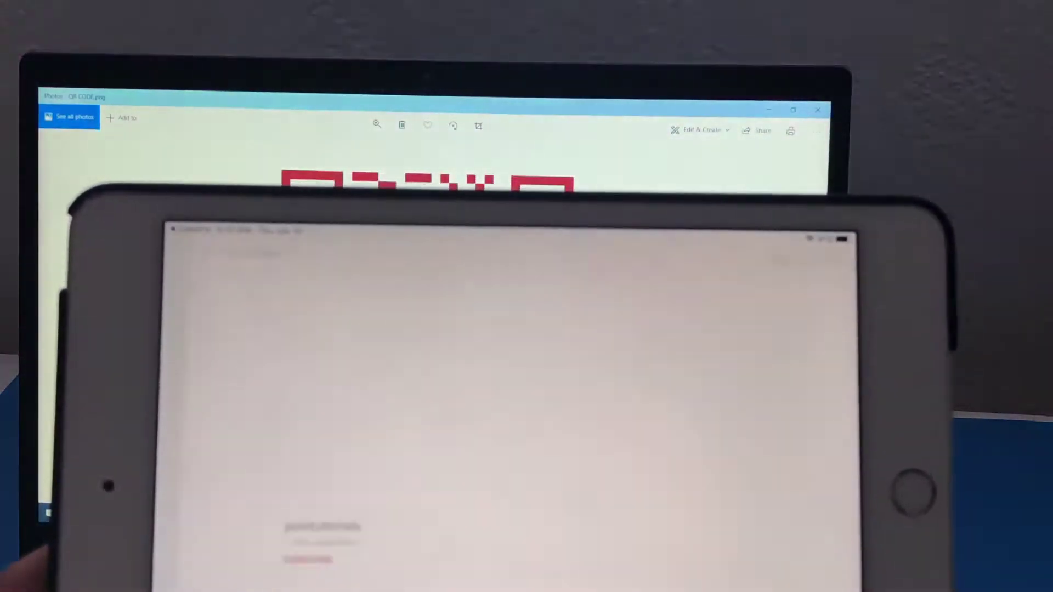